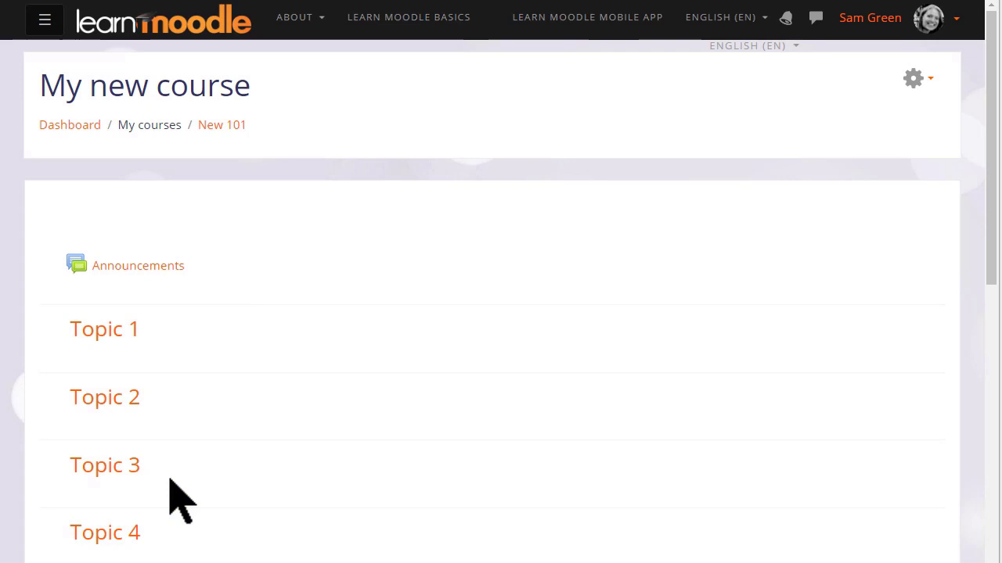
# Rename the course to 'Basic French' with short name 'French' in its settings.
pyautogui.click(931, 82)
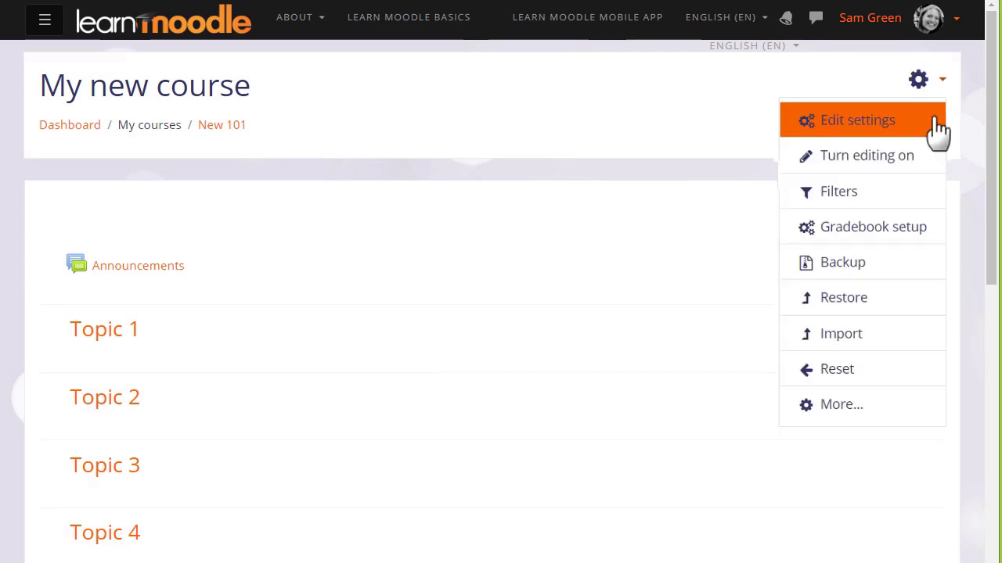
pyautogui.click(937, 133)
pyautogui.click(546, 149)
pyautogui.press('BackSpace')
pyautogui.press('BackSpace')
pyautogui.press('BackSpace')
pyautogui.press('BackSpace')
pyautogui.press('BackSpace')
pyautogui.press('BackSpace')
pyautogui.press('BackSpace')
pyautogui.press('BackSpace')
pyautogui.press('BackSpace')
pyautogui.press('BackSpace')
pyautogui.press('BackSpace')
pyautogui.press('BackSpace')
pyautogui.press('BackSpace')
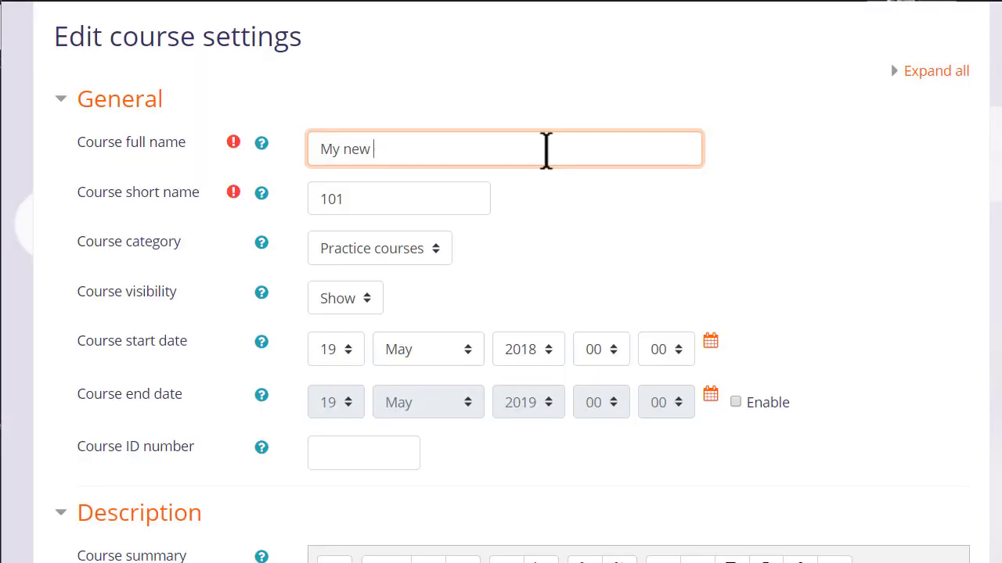
pyautogui.write('ba')
pyautogui.press('BackSpace')
pyautogui.press('BackSpace')
pyautogui.write('Basic French')
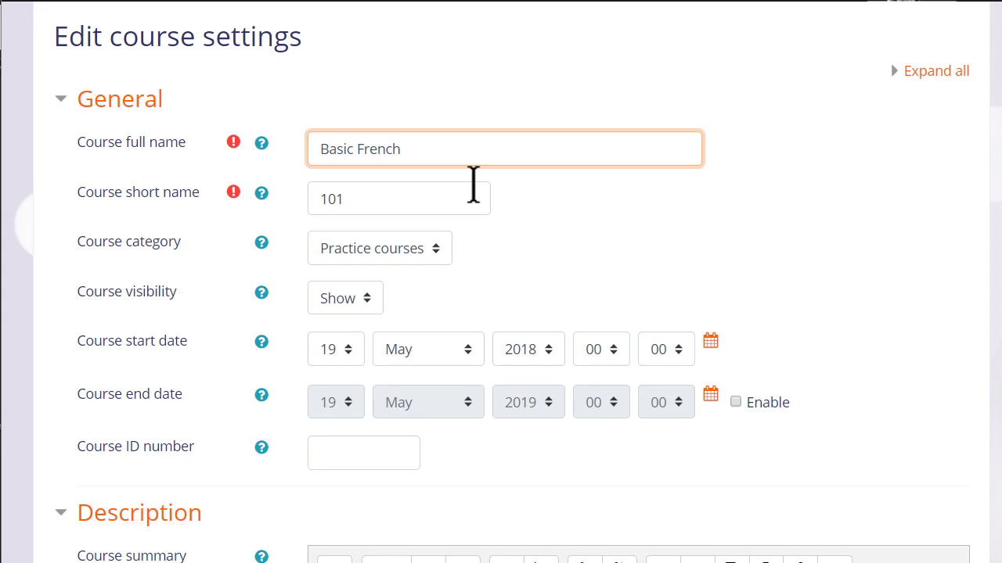
pyautogui.click(474, 187)
pyautogui.press('BackSpace')
pyautogui.press('BackSpace')
pyautogui.press('BackSpace')
pyautogui.write('French')
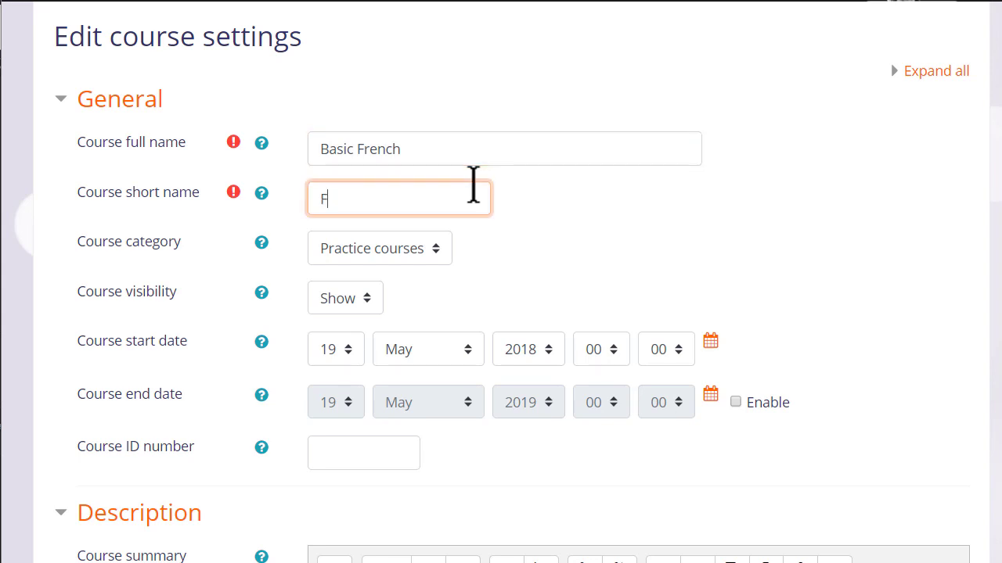
pyautogui.click(564, 305)
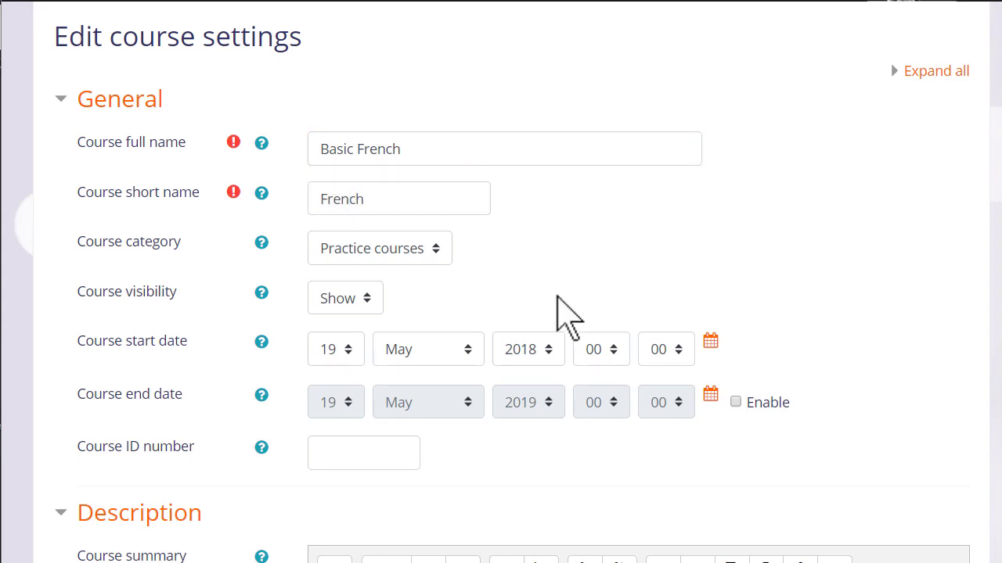
# Keep the course visible to students and enable the 19 May 2019 end date.
pyautogui.click(373, 299)
pyautogui.click(373, 299)
pyautogui.click(735, 403)
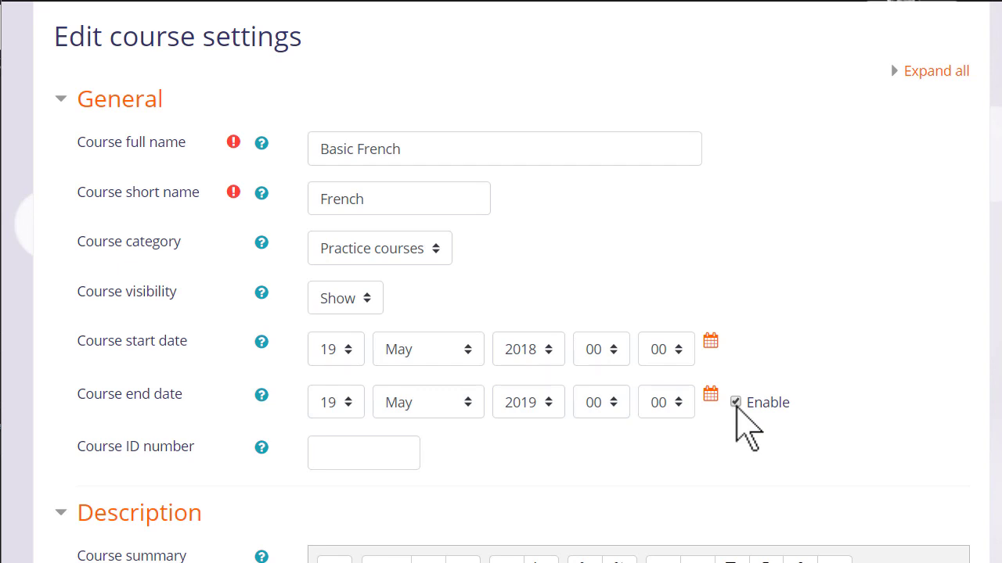
# Paste the summary 'A basic course to help beginners learn French.' into the course summary.
pyautogui.scroll(-3, 744, 459)
pyautogui.click(738, 437)
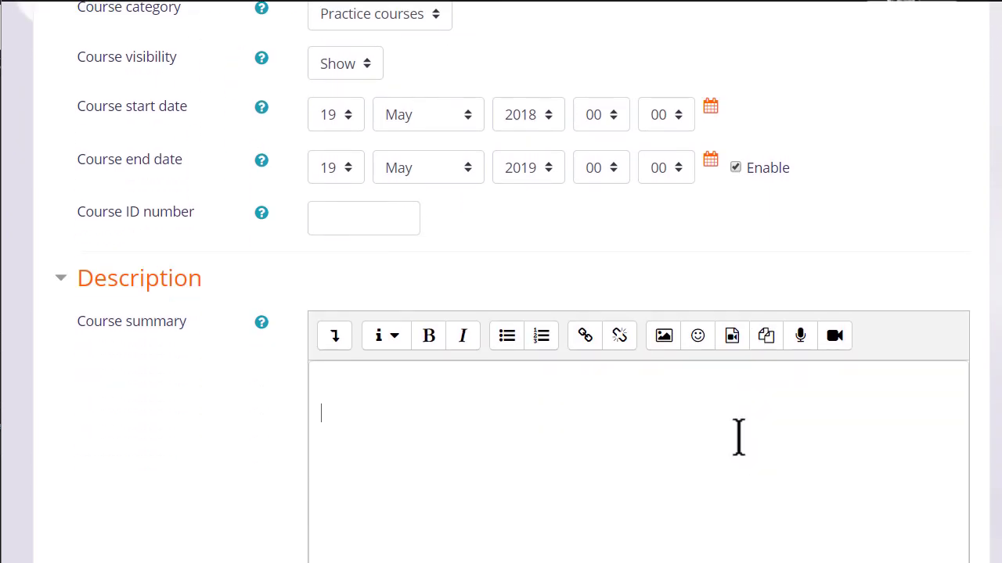
pyautogui.write('A basic course to help beginners learn French.')
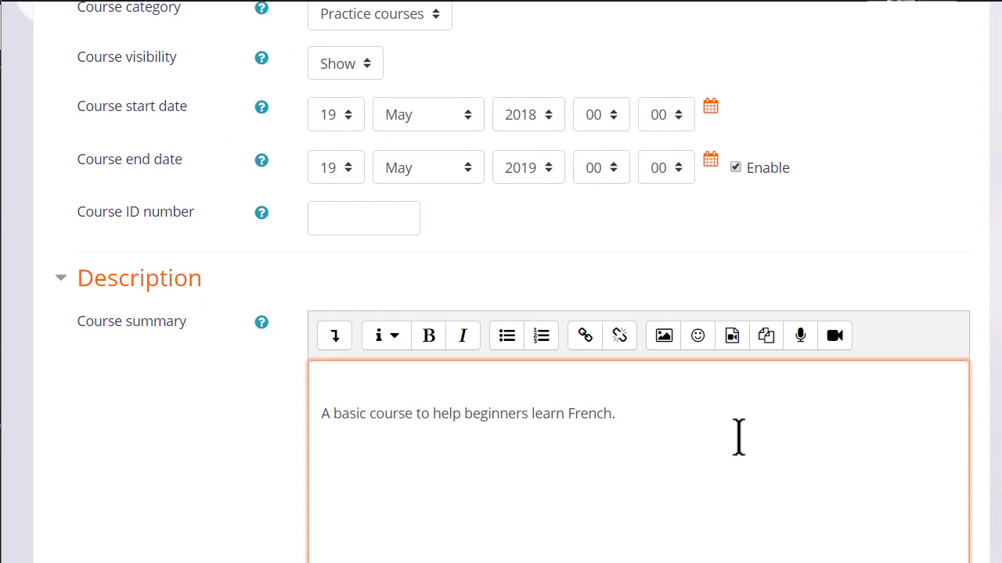
# Attach the Flag of France image found by a Wikimedia search for 'French flag'.
pyautogui.scroll(-5, 738, 437)
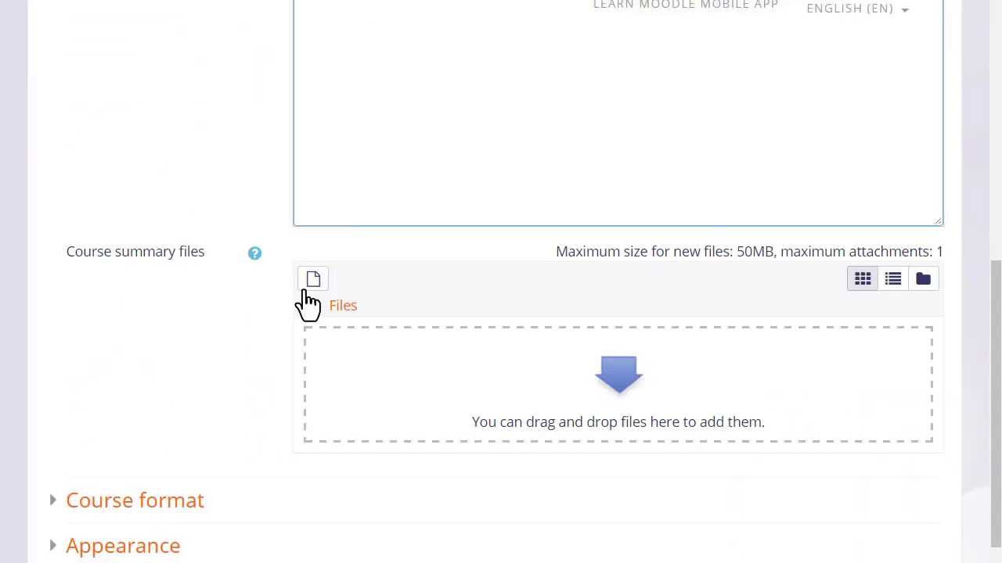
pyautogui.click(311, 284)
pyautogui.write('French flag')
pyautogui.click(594, 517)
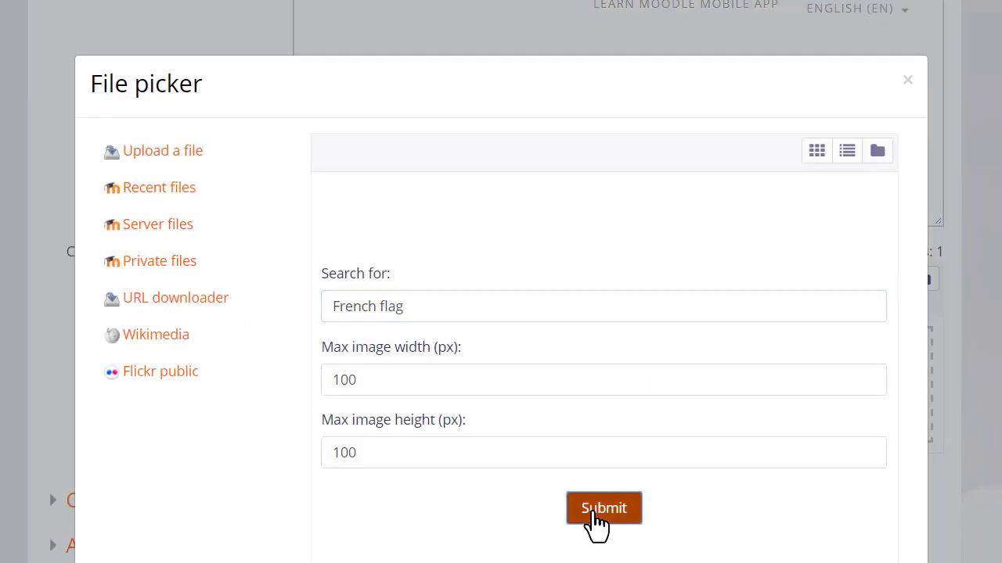
pyautogui.click(415, 399)
pyautogui.click(574, 349)
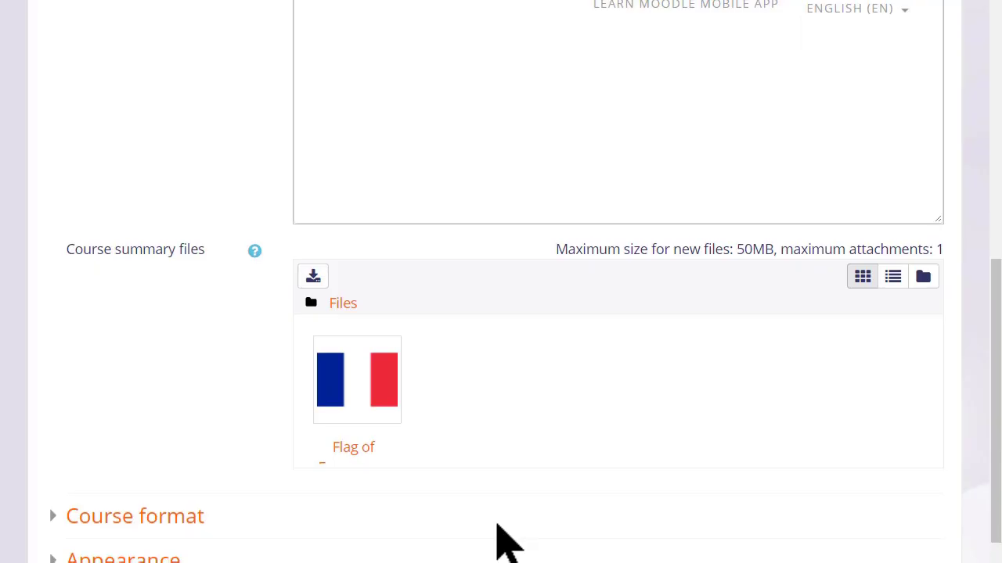
pyautogui.scroll(-4, 505, 540)
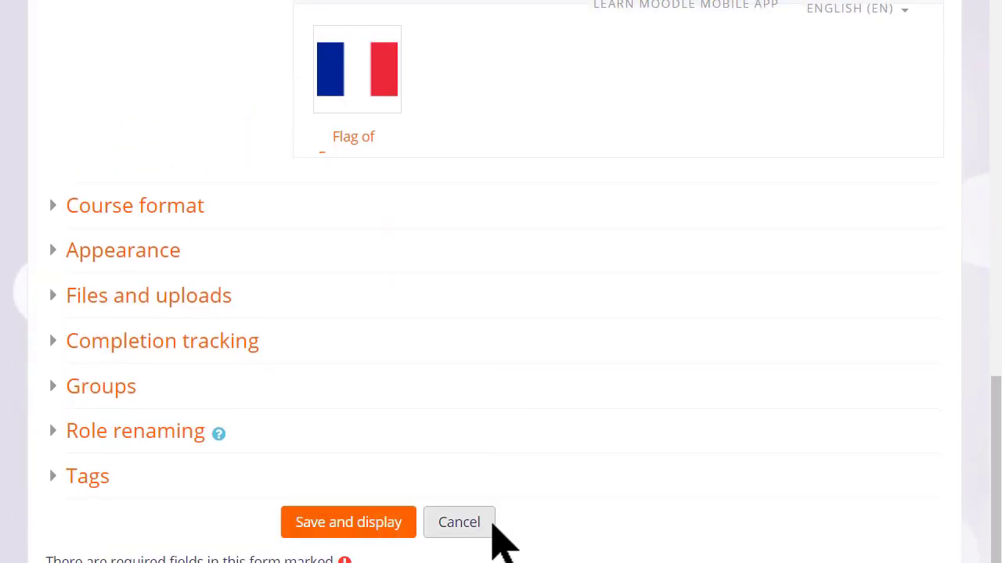
# Keep Topics as the course format, then bring up the Course layout choices.
pyautogui.scroll(-1, 192, 137)
pyautogui.click(189, 127)
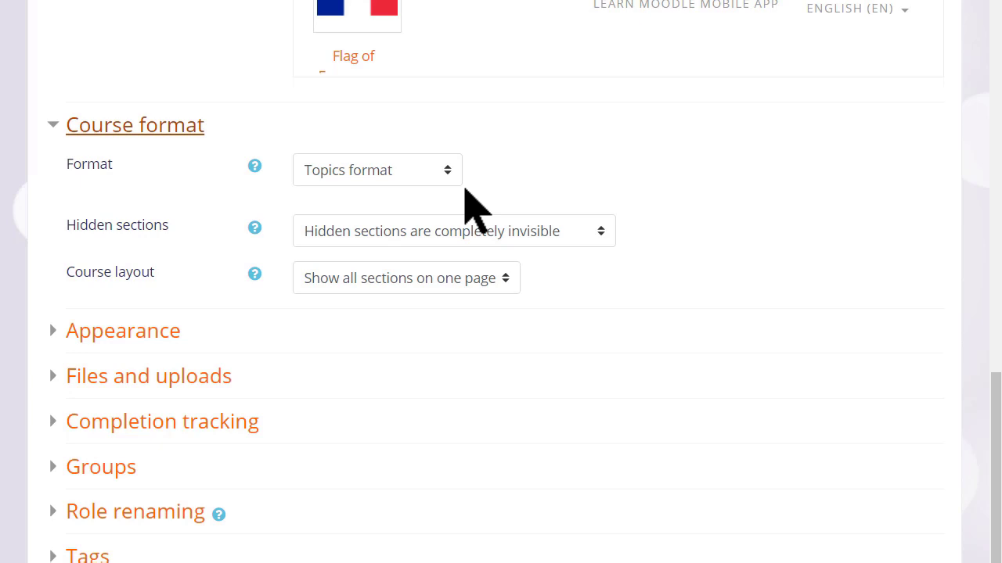
pyautogui.click(458, 181)
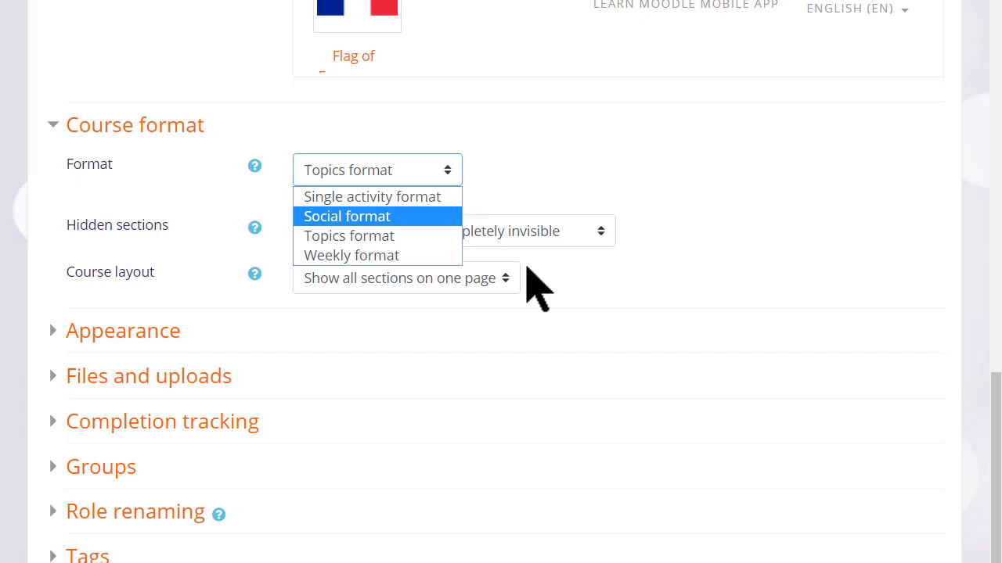
pyautogui.click(527, 267)
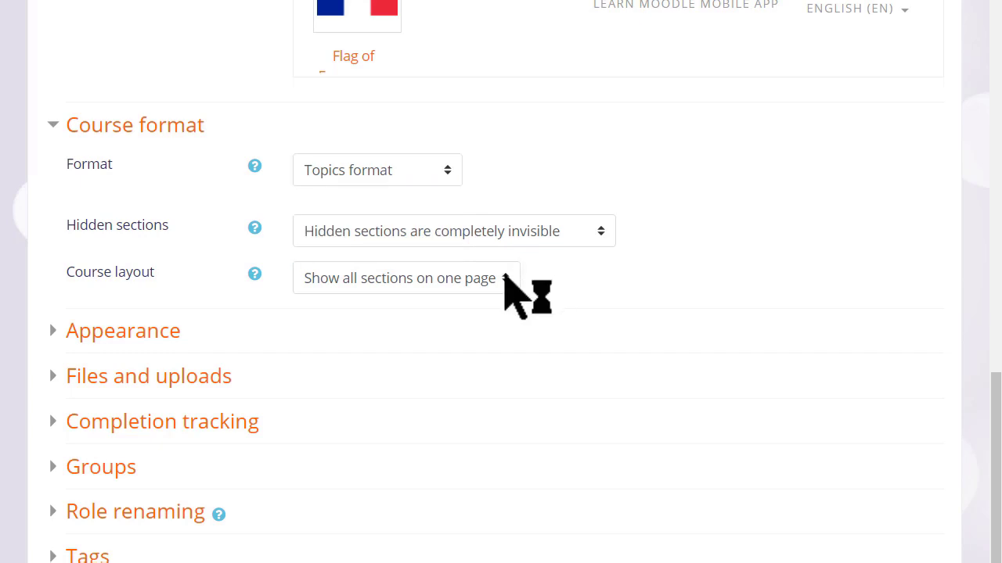
pyautogui.click(505, 278)
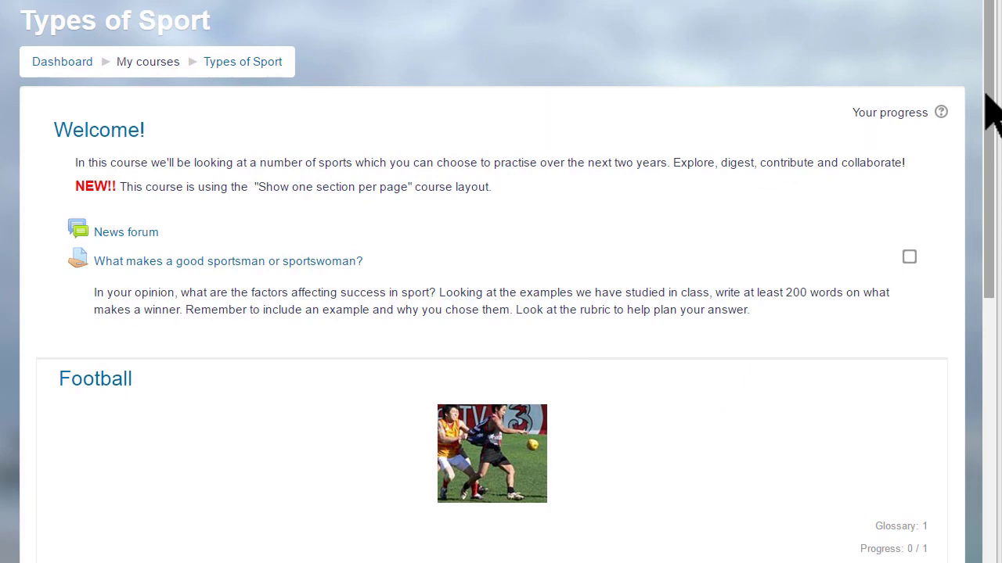
pyautogui.moveTo(987, 102); pyautogui.dragTo(944, 342)
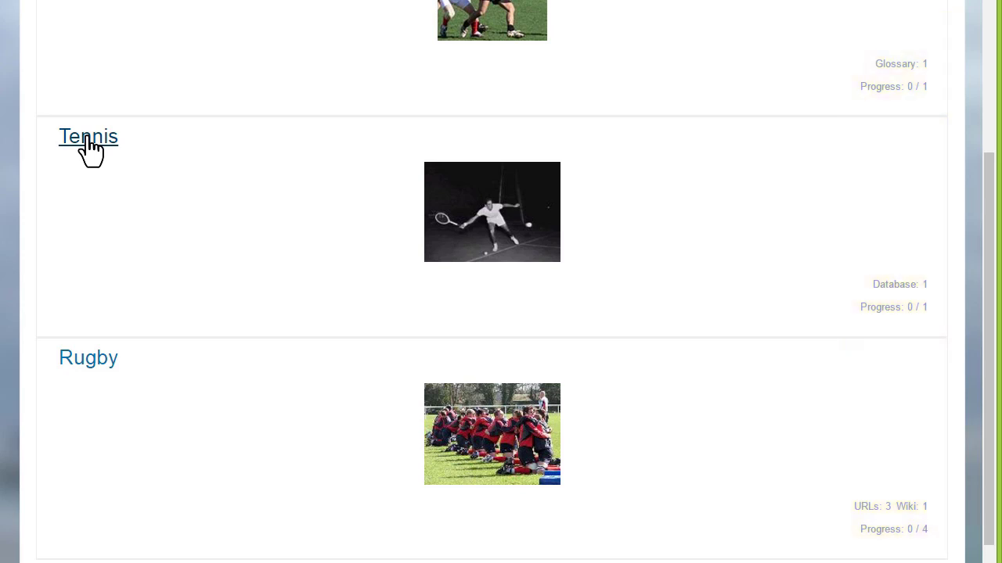
pyautogui.click(87, 139)
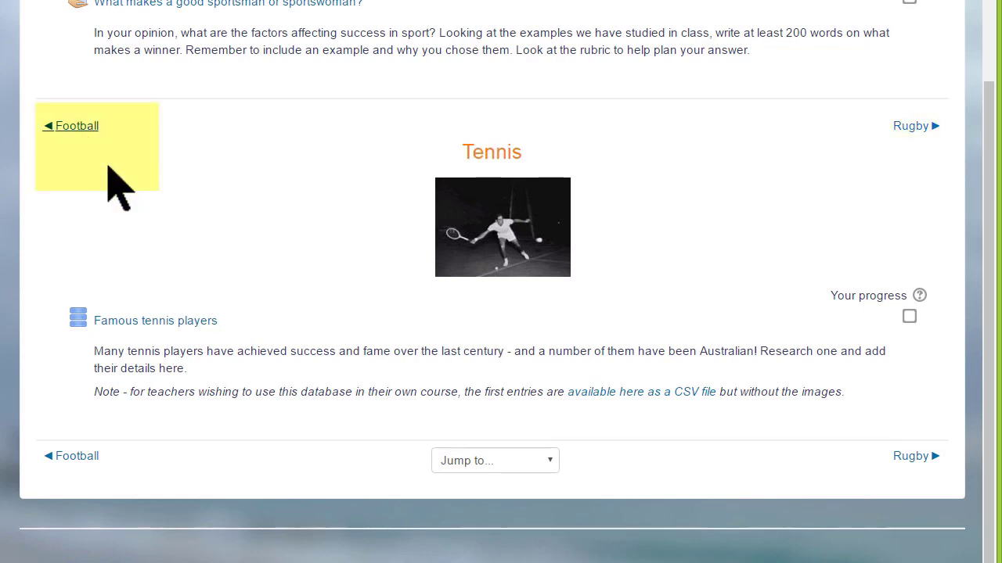
pyautogui.click(549, 462)
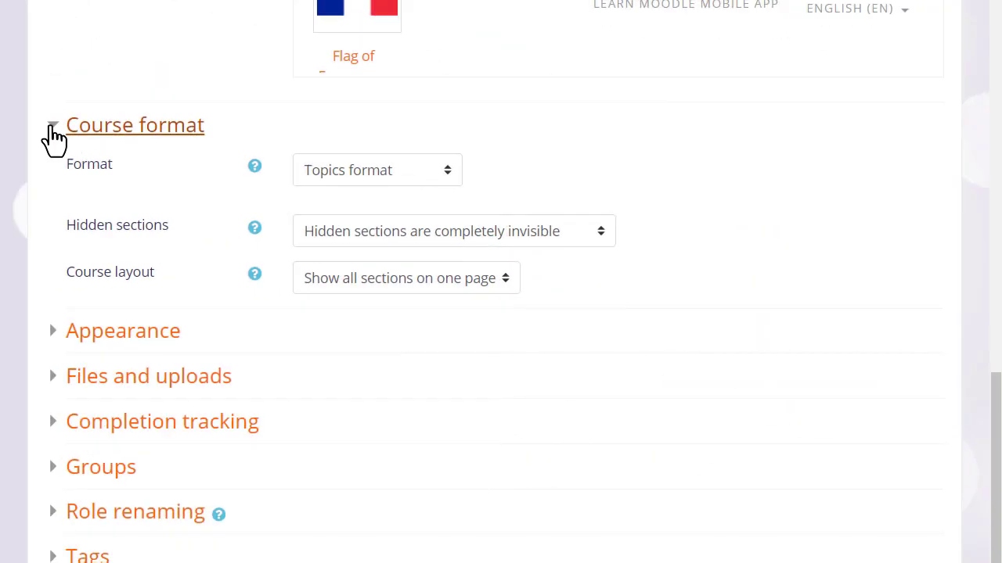
pyautogui.click(52, 127)
pyautogui.click(127, 169)
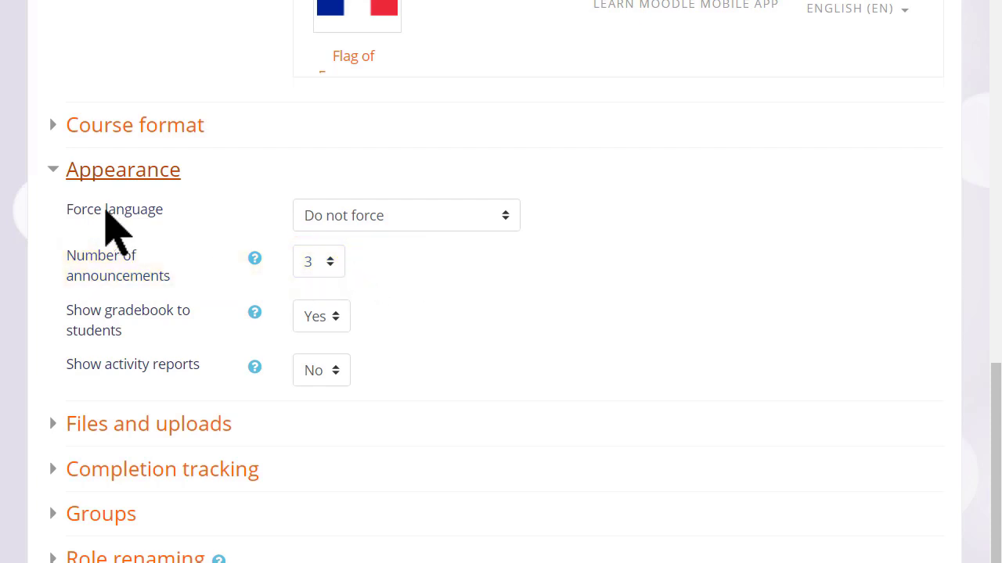
pyautogui.click(51, 175)
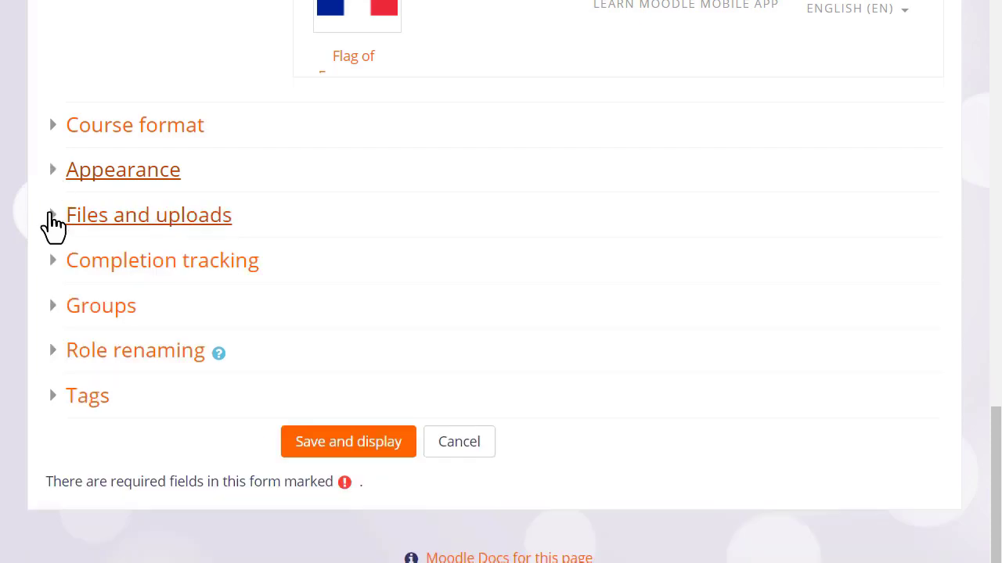
pyautogui.click(57, 221)
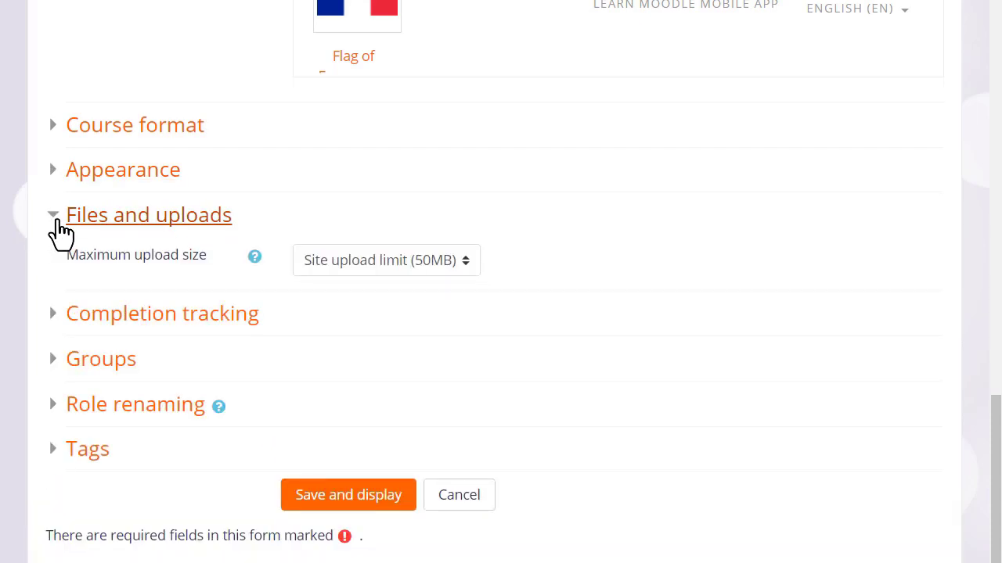
pyautogui.click(57, 221)
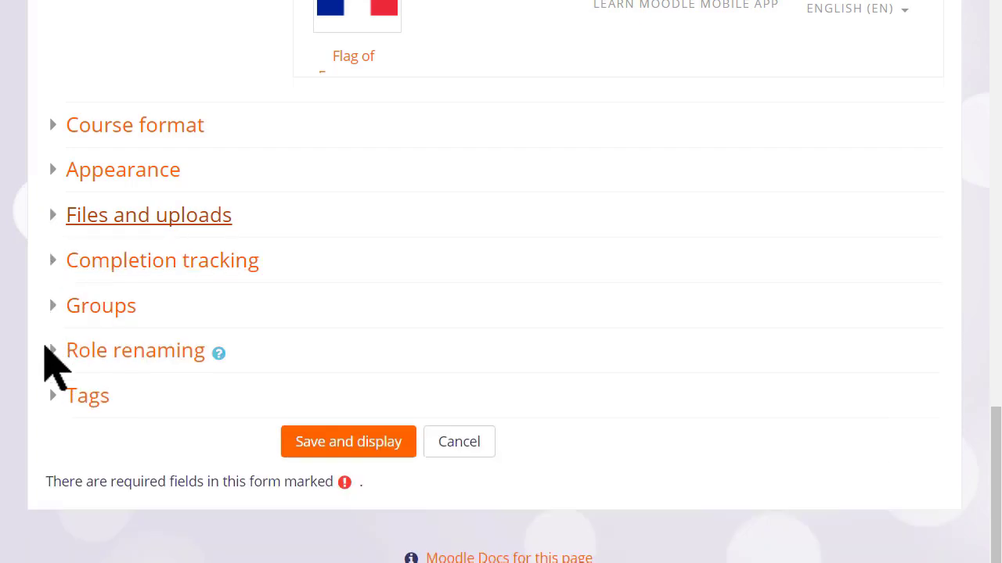
# Rename the Student role to 'Learner' under Role renaming.
pyautogui.click(52, 362)
pyautogui.scroll(-4, 32, 360)
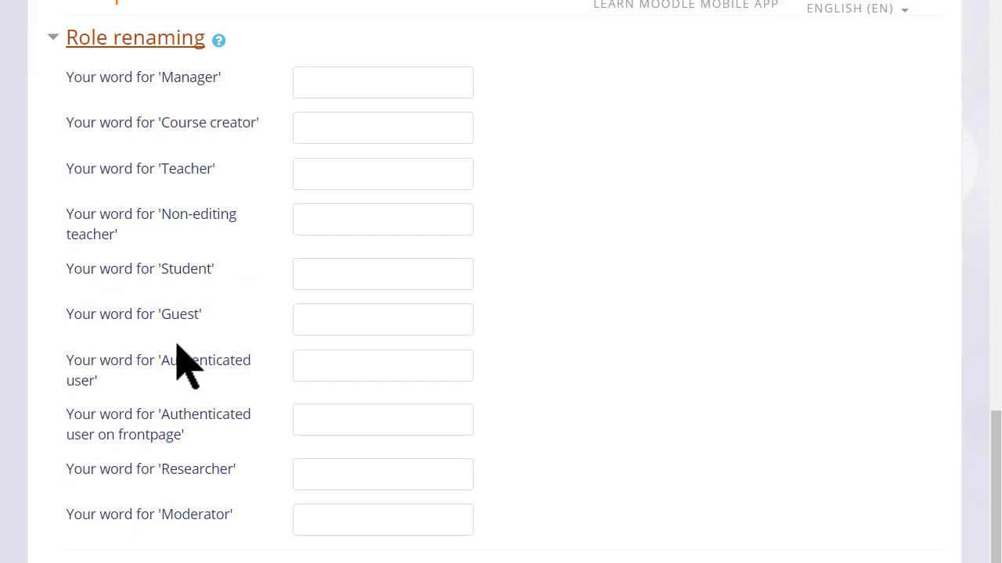
pyautogui.click(320, 274)
pyautogui.write('Learner')
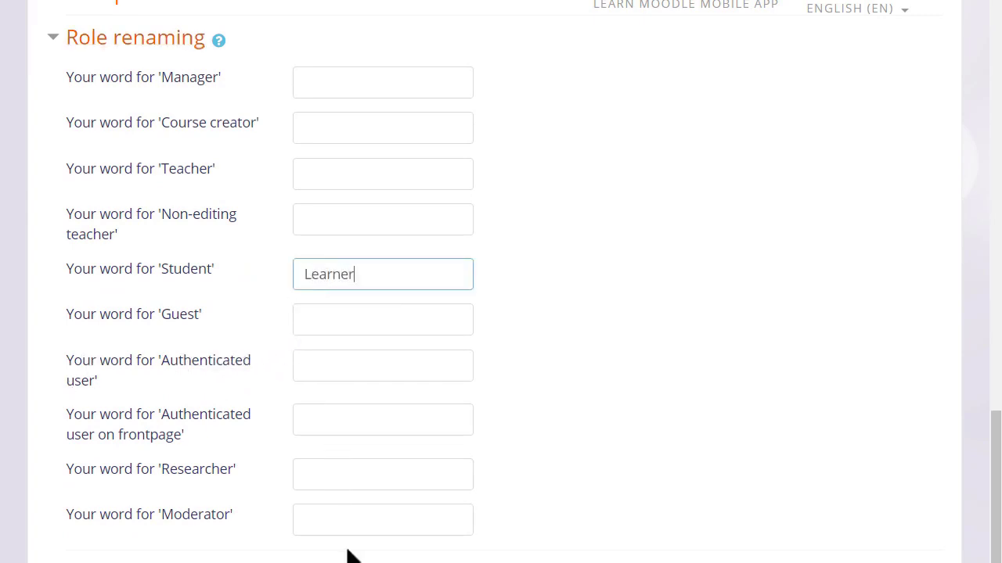
# Save the course settings with Save and display.
pyautogui.scroll(-1, 350, 555)
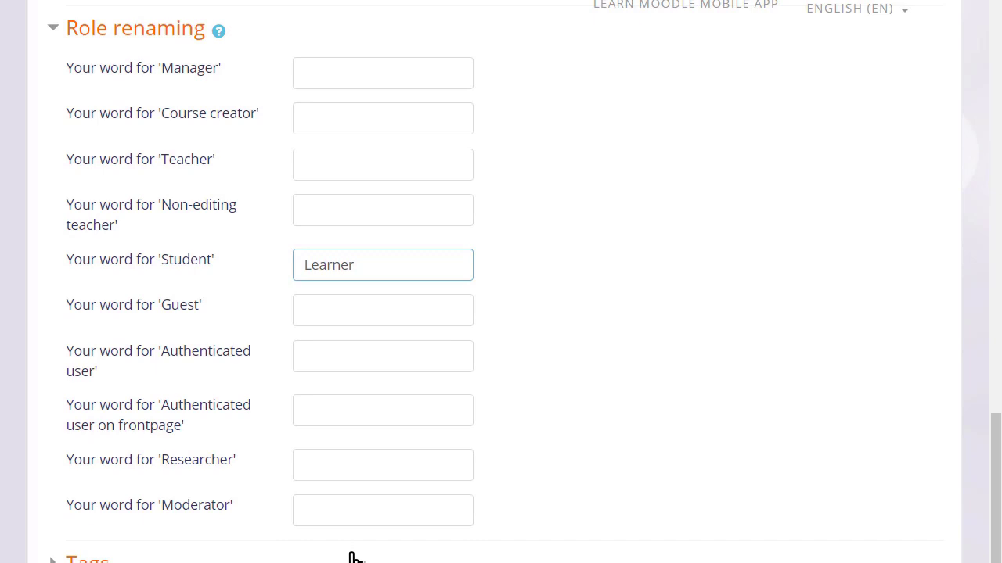
pyautogui.scroll(-3, 350, 558)
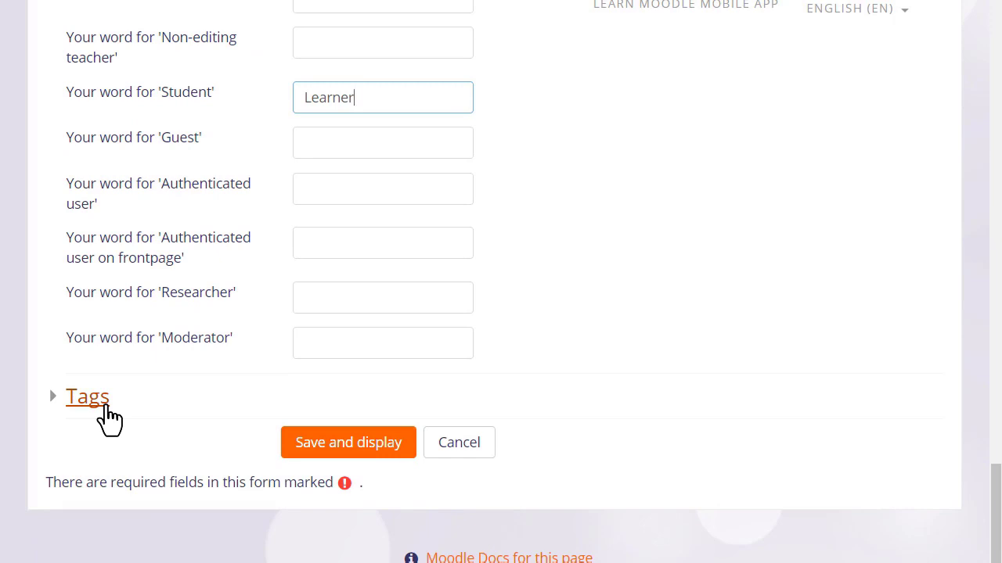
pyautogui.click(344, 447)
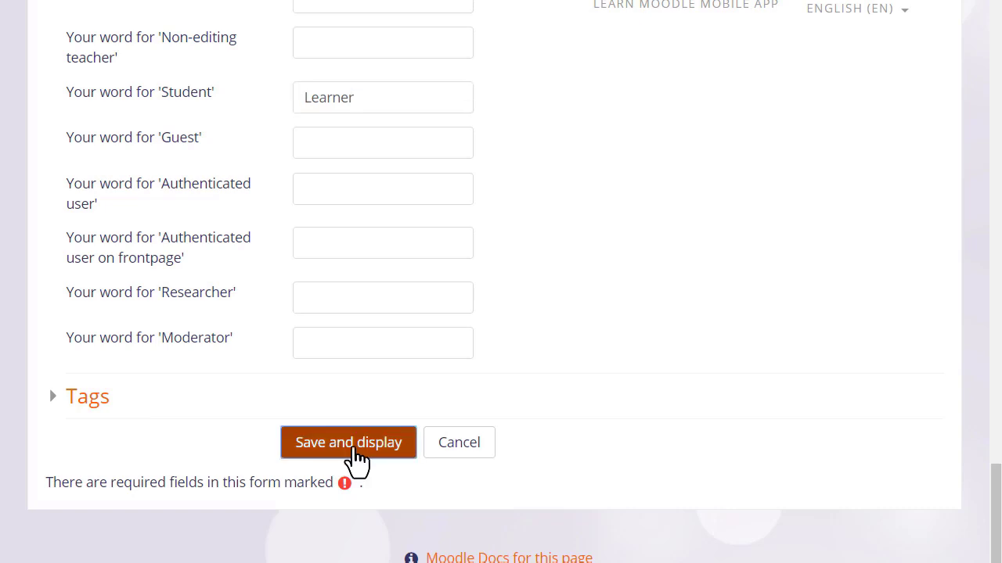